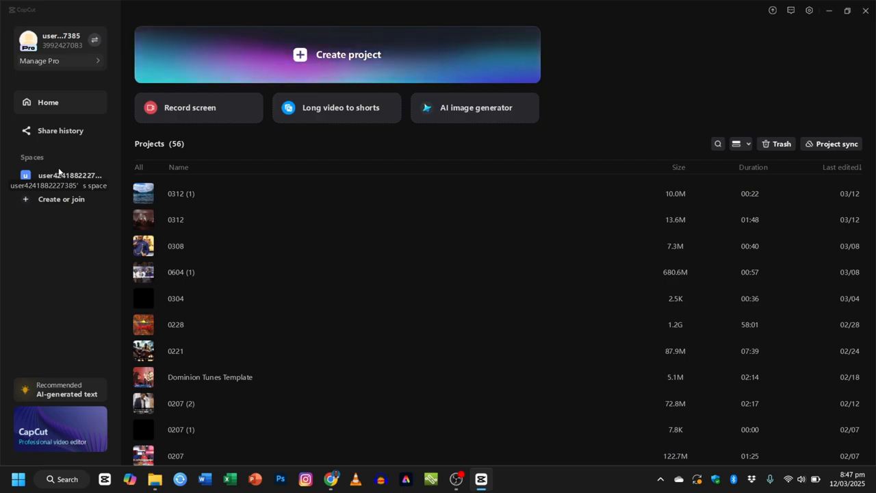
# - Create a new video project and dismiss the shortcut conflict notice
pyautogui.click(370, 52)
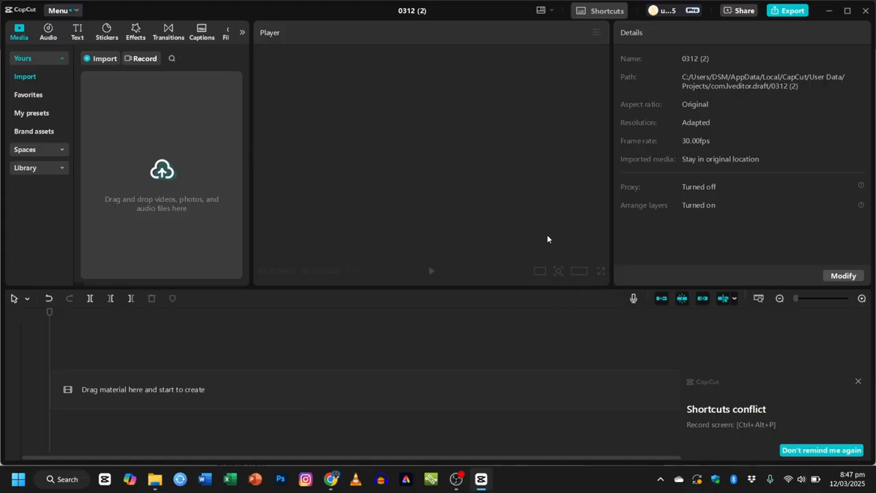
pyautogui.click(858, 382)
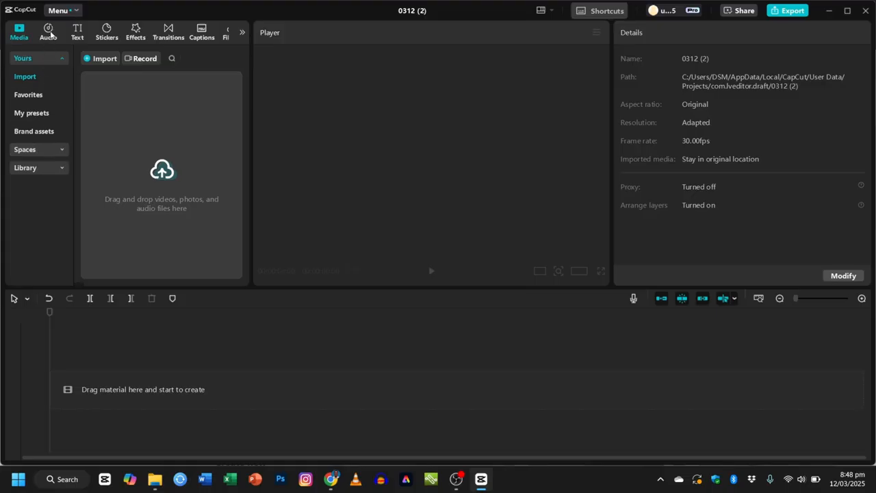
# - Browse the Beats category of the music library
pyautogui.click(48, 32)
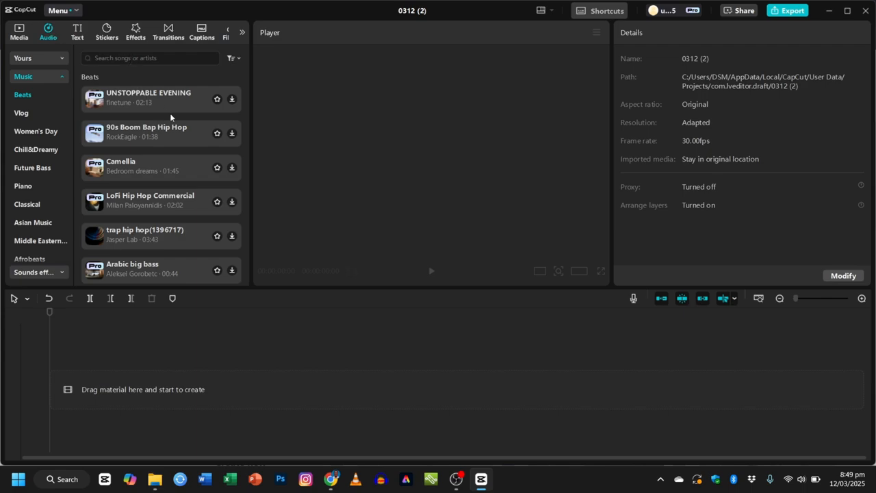
pyautogui.scroll(-3, 163, 152)
pyautogui.scroll(-3, 162, 153)
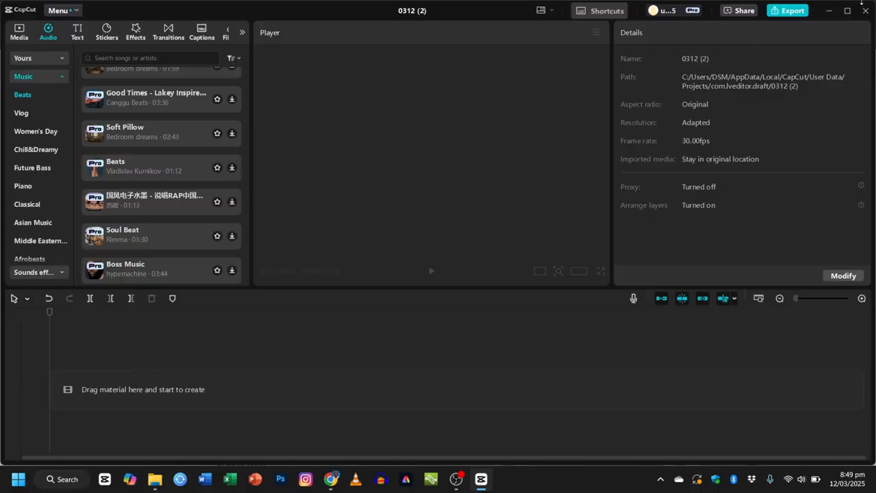
# - Change the project's aspect ratio to 16:9 and save the project settings
pyautogui.click(842, 276)
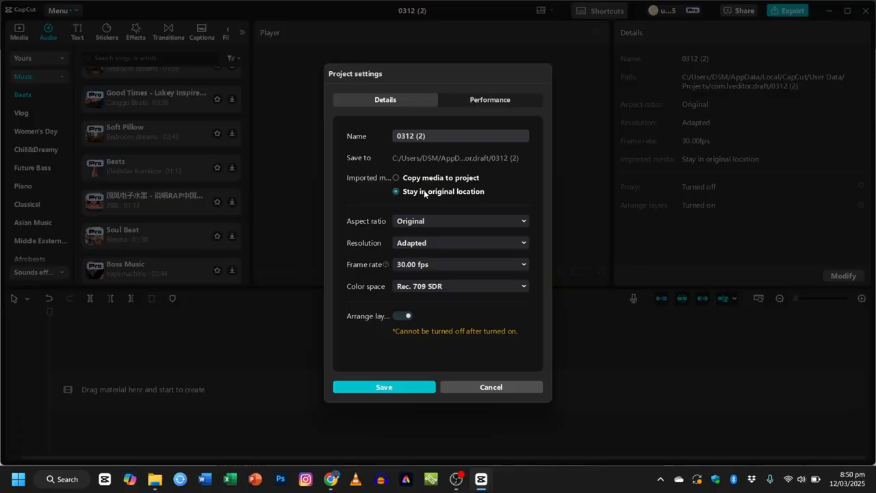
pyautogui.click(436, 222)
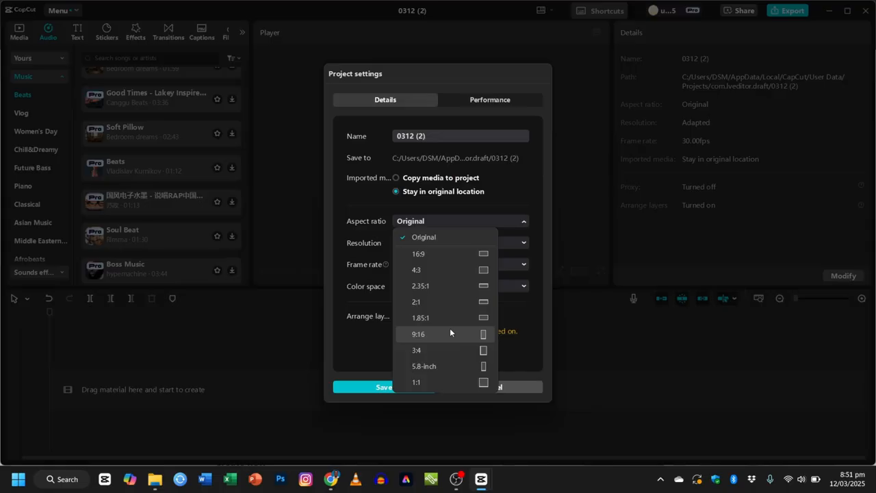
pyautogui.click(459, 254)
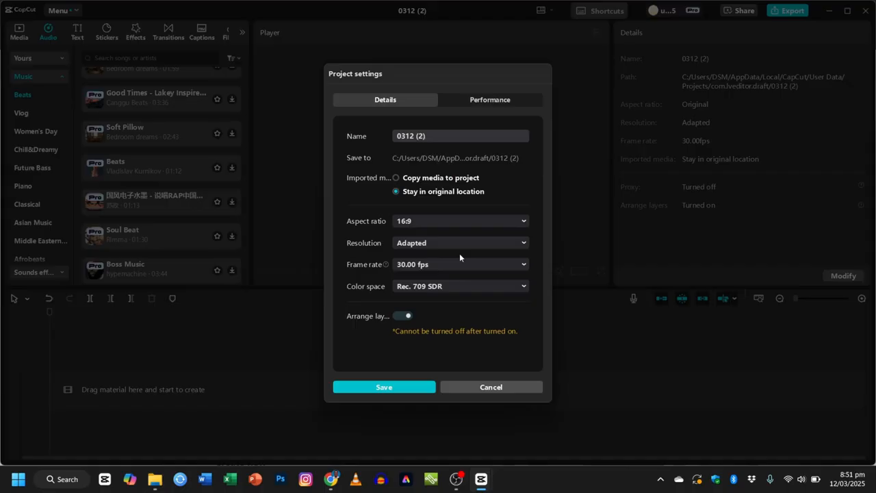
pyautogui.click(406, 390)
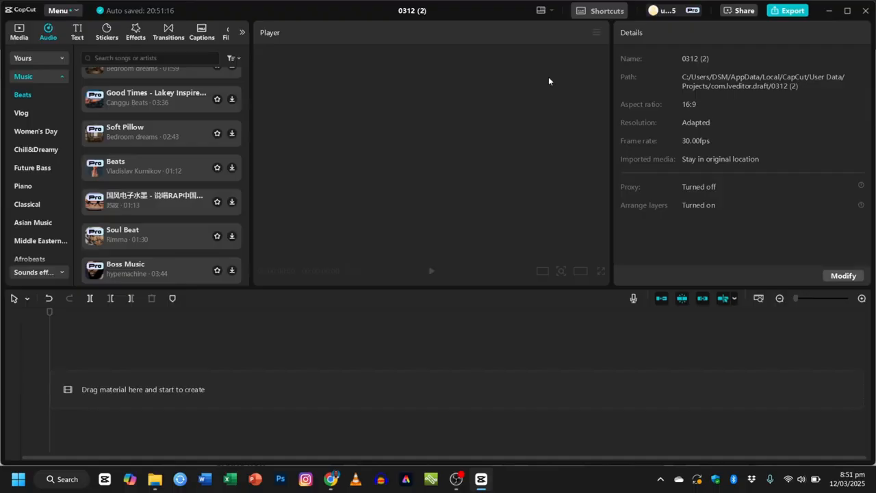
pyautogui.click(18, 31)
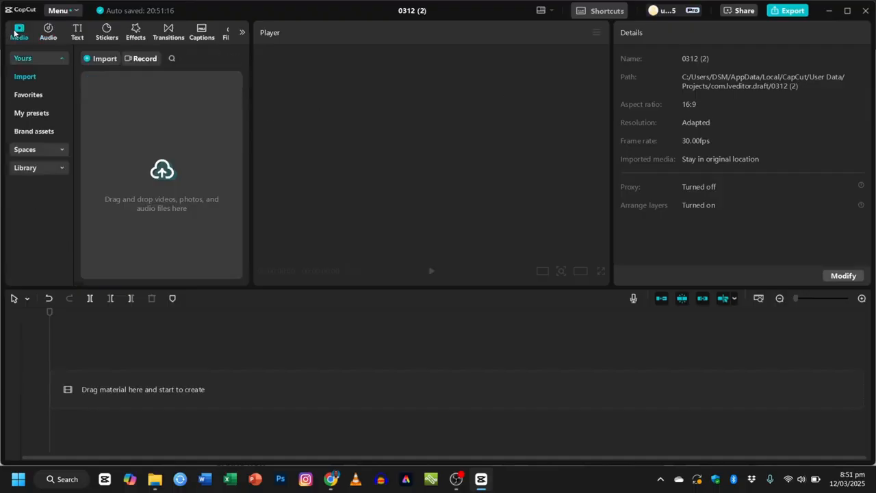
pyautogui.click(167, 175)
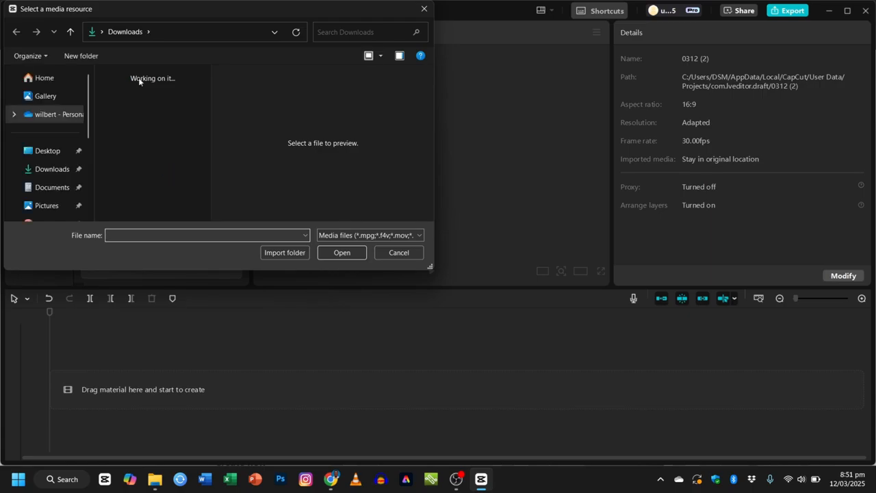
pyautogui.click(141, 103)
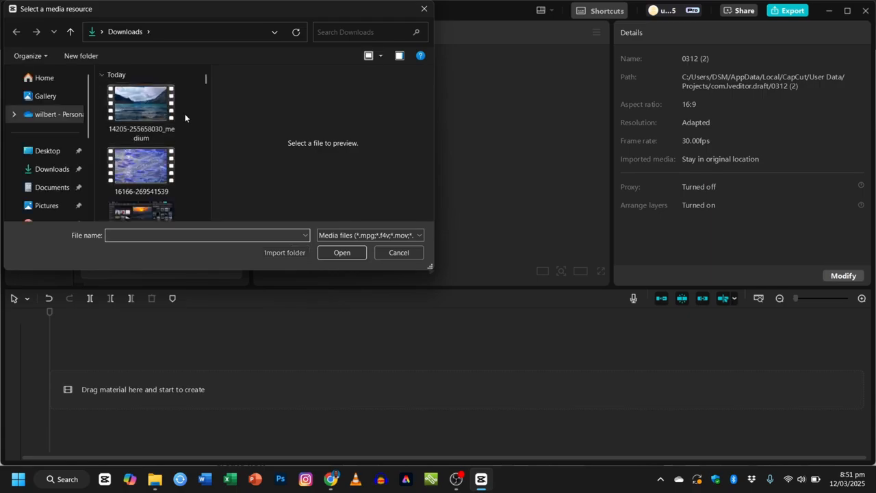
pyautogui.keyDown('ctrl'); pyautogui.click(155, 153); pyautogui.keyUp('ctrl')
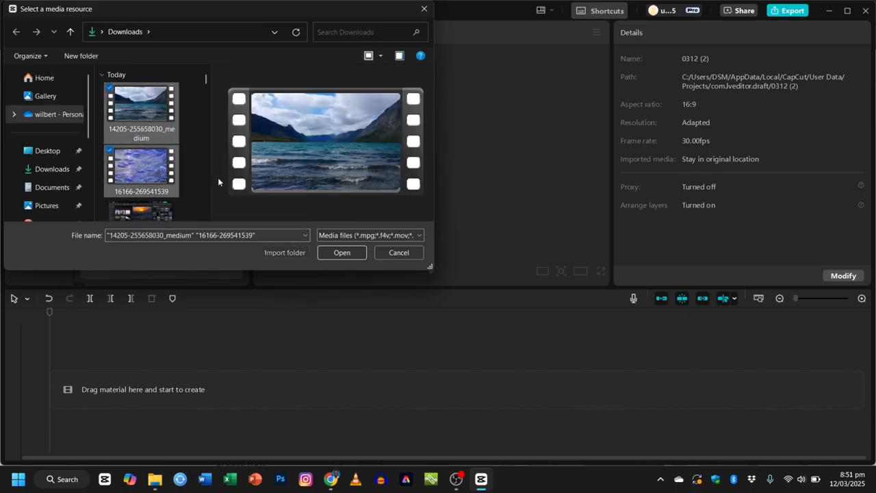
pyautogui.click(350, 253)
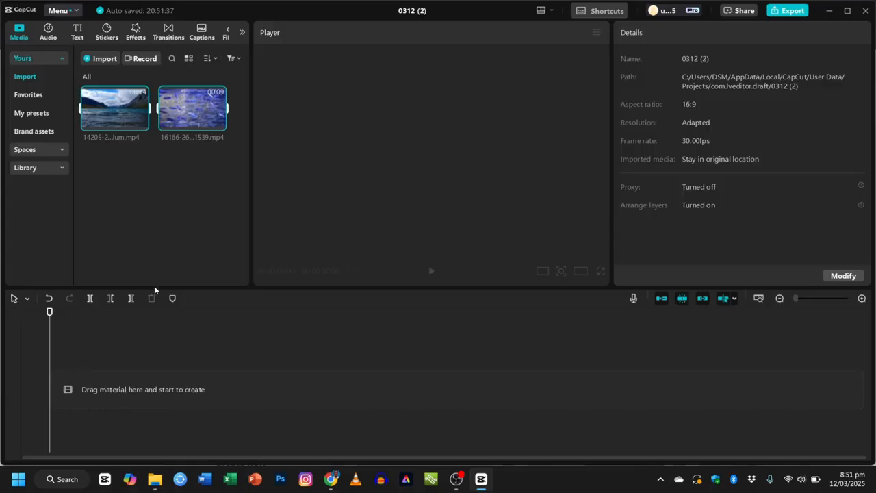
pyautogui.click(124, 183)
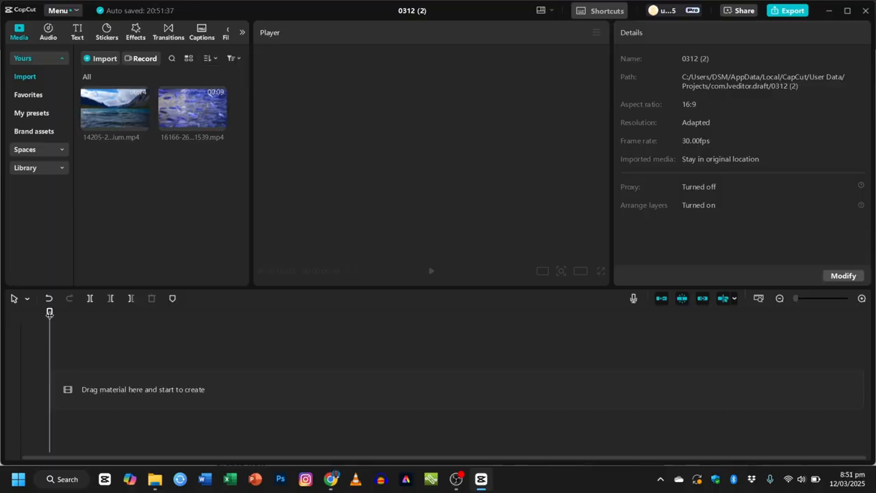
pyautogui.click(141, 124)
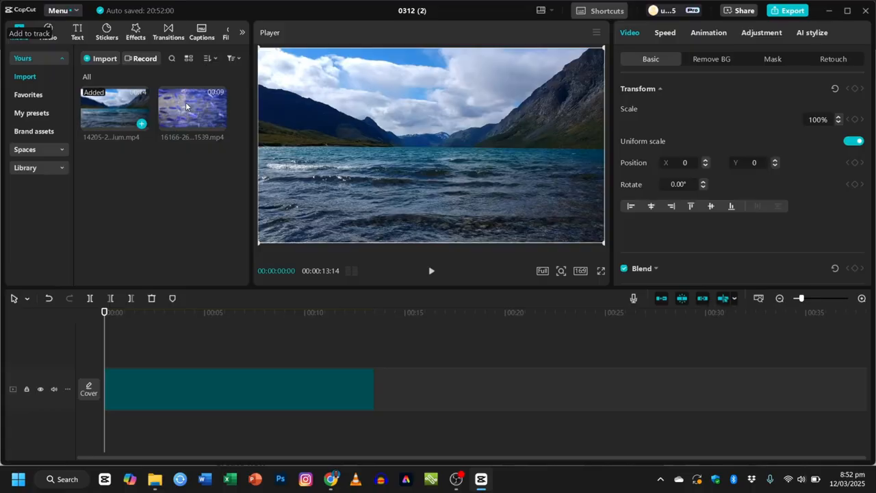
pyautogui.moveTo(441, 402); pyautogui.dragTo(175, 123)
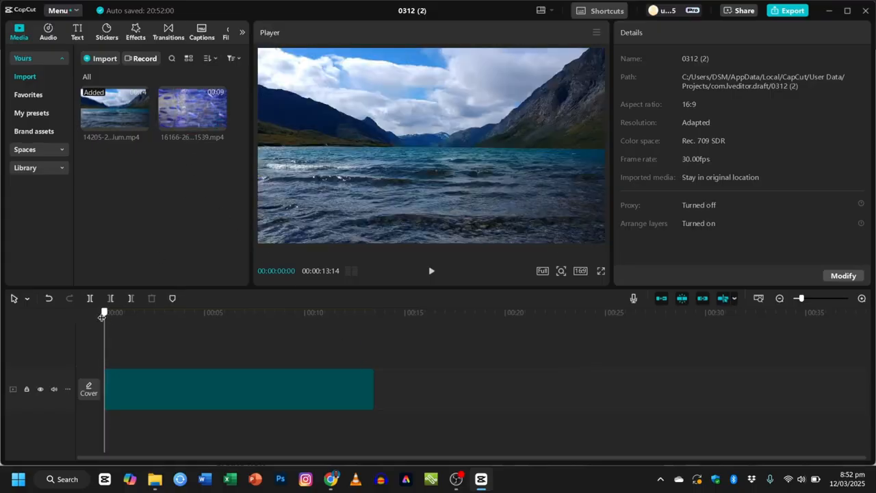
pyautogui.moveTo(103, 315); pyautogui.dragTo(172, 319)
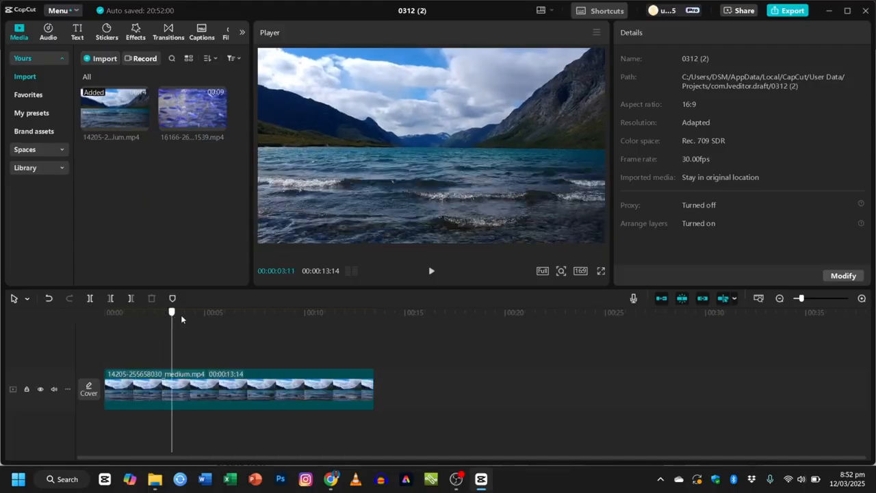
pyautogui.click(105, 314)
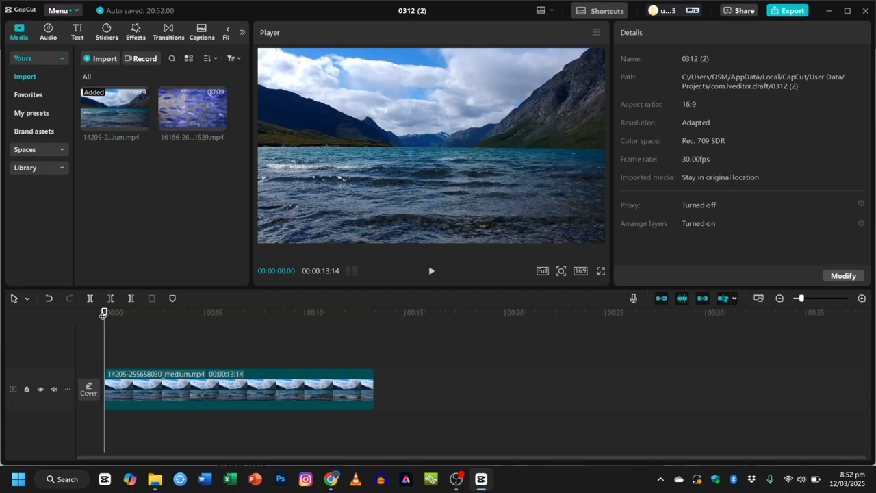
pyautogui.moveTo(103, 314); pyautogui.dragTo(232, 313)
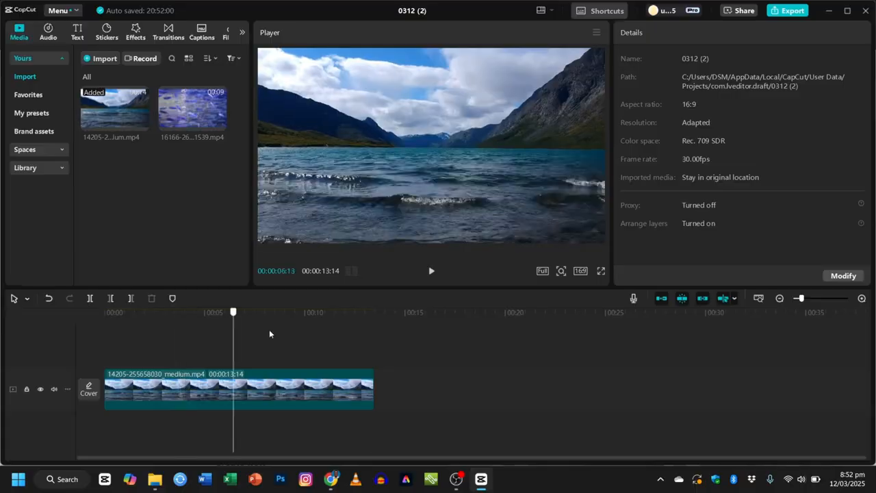
pyautogui.click(379, 343)
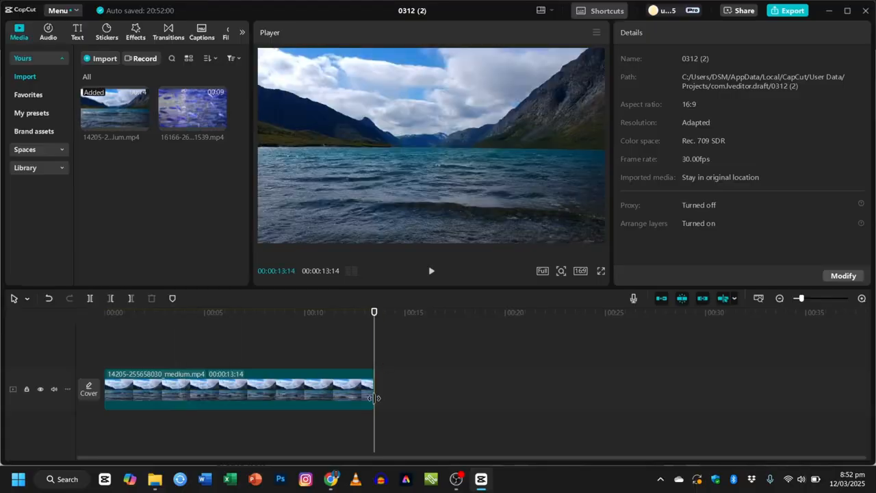
pyautogui.click(219, 124)
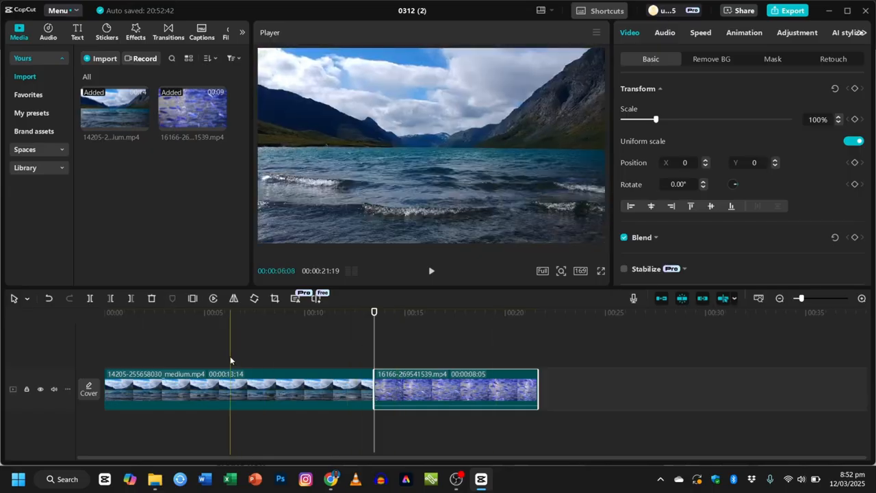
# - Select the lake clip, return the playhead to the timeline's start, and scale the clip to 145%
pyautogui.click(186, 387)
pyautogui.moveTo(372, 323); pyautogui.dragTo(488, 376)
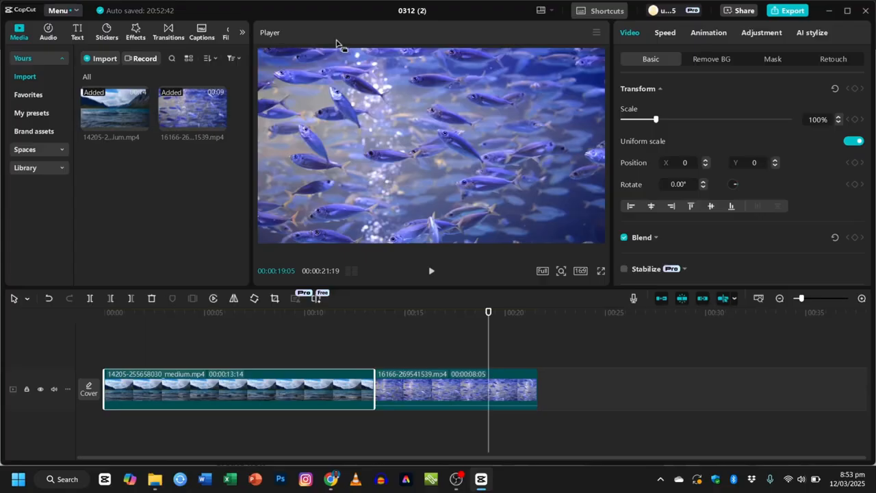
pyautogui.moveTo(488, 312); pyautogui.dragTo(108, 313)
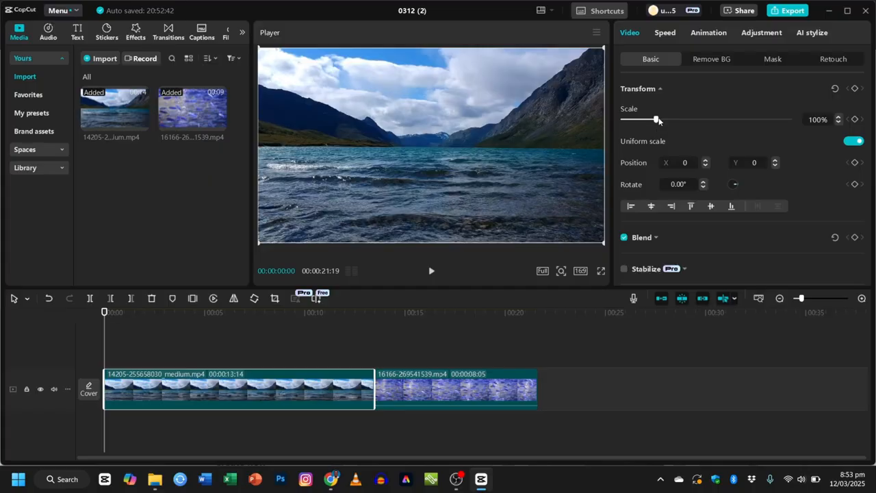
pyautogui.moveTo(657, 119)
pyautogui.mouseDown()
pyautogui.moveTo(704, 121)
pyautogui.moveTo(672, 120)
pyautogui.mouseUp()
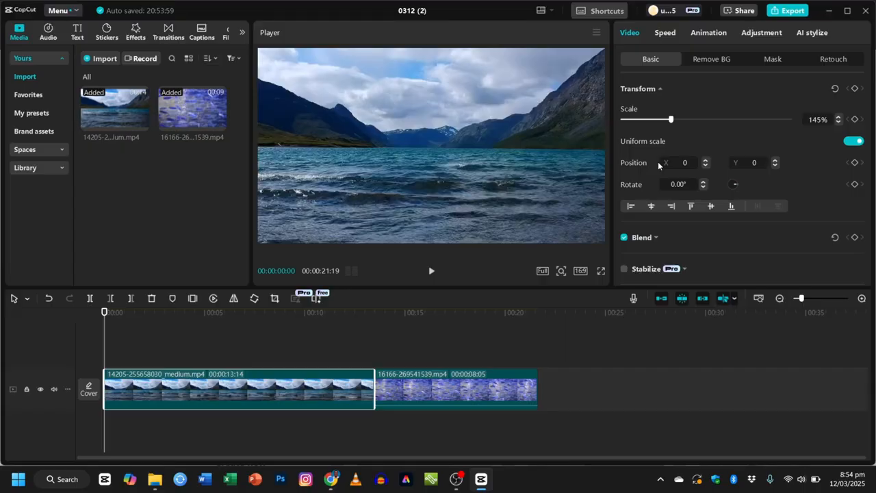
# - Shift the lake clip horizontally to an X position of 11
pyautogui.click(705, 161)
pyautogui.click(705, 160)
pyautogui.click(706, 161)
pyautogui.click(706, 161)
pyautogui.click(706, 160)
pyautogui.click(705, 162)
pyautogui.click(705, 162)
pyautogui.click(706, 161)
pyautogui.click(705, 161)
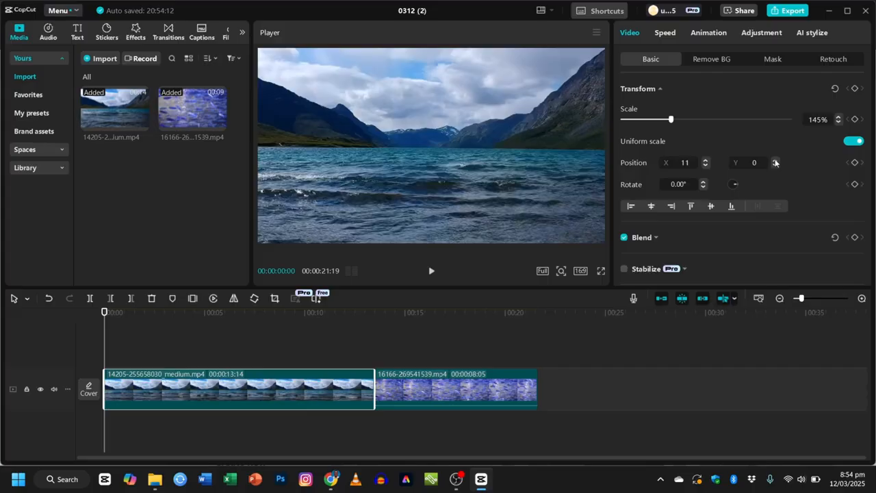
# - Try rotating the lake clip to -45°, and set its rotation back to 0°
pyautogui.click(735, 185)
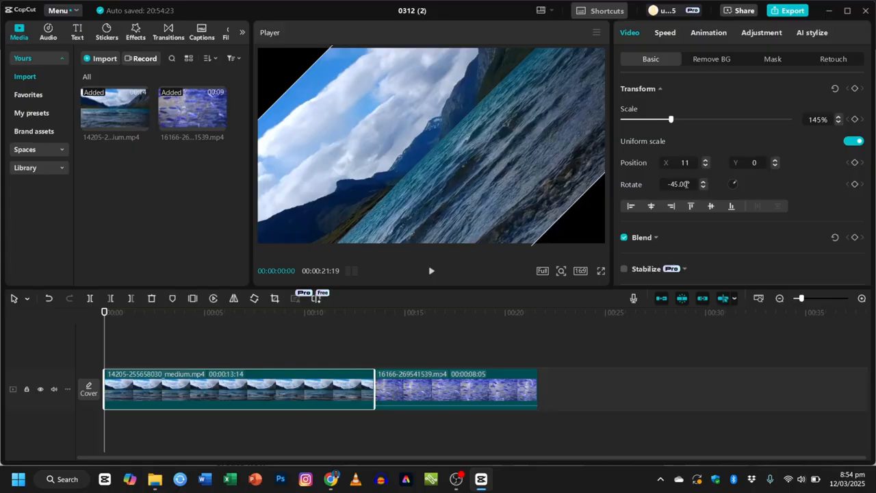
pyautogui.moveTo(678, 184); pyautogui.dragTo(650, 184)
pyautogui.write('0')
pyautogui.press('Return')
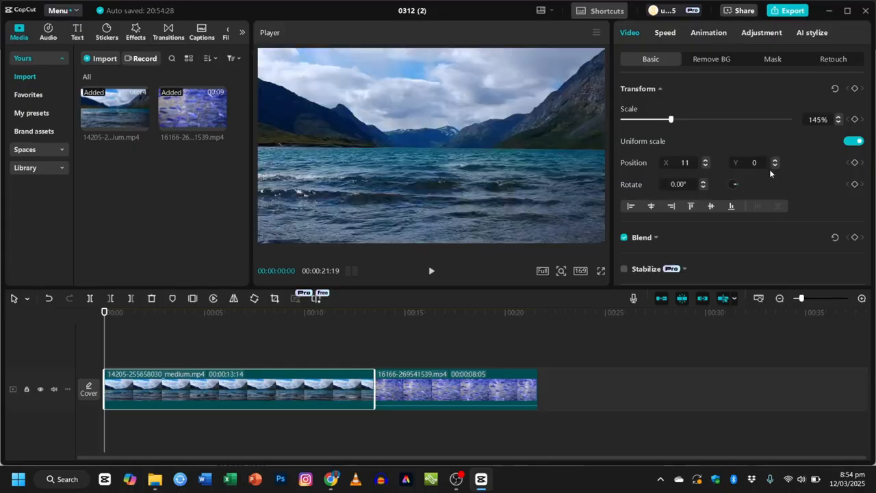
# - Review the lake clip's remaining basic video options, including the blend mode and opacity settings
pyautogui.scroll(-5, 772, 172)
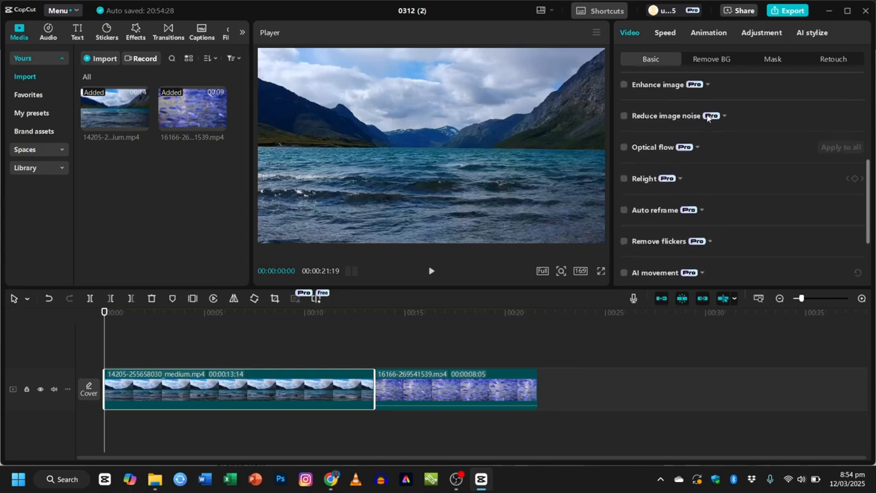
pyautogui.scroll(3, 707, 113)
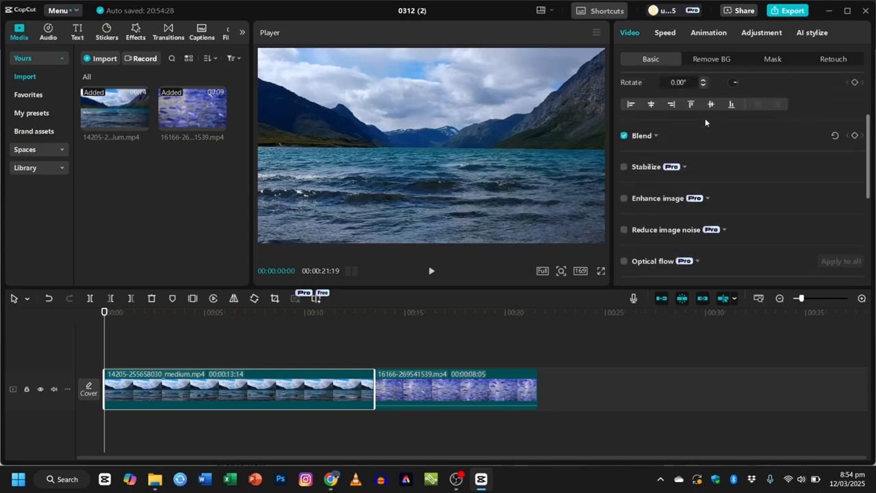
pyautogui.click(661, 142)
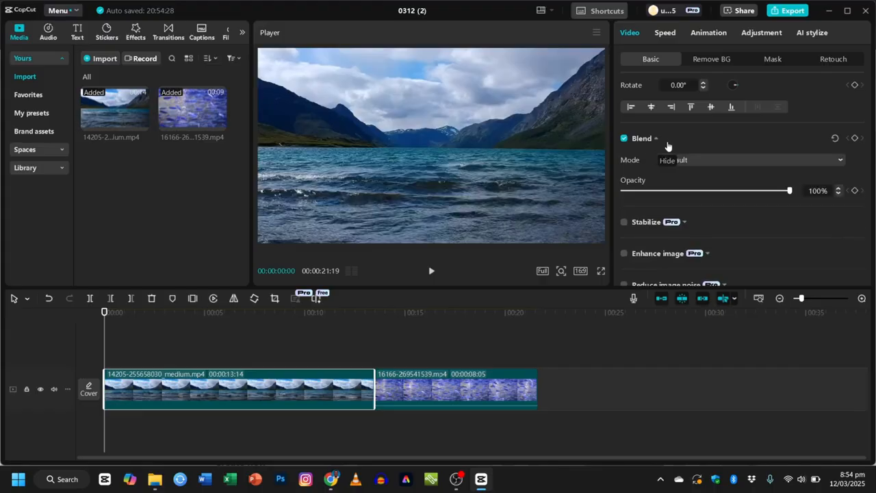
pyautogui.click(707, 143)
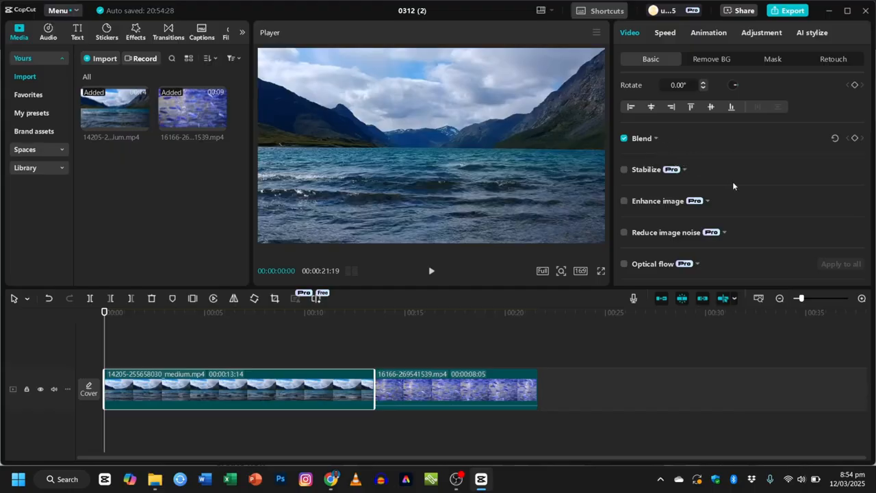
pyautogui.scroll(-1, 733, 181)
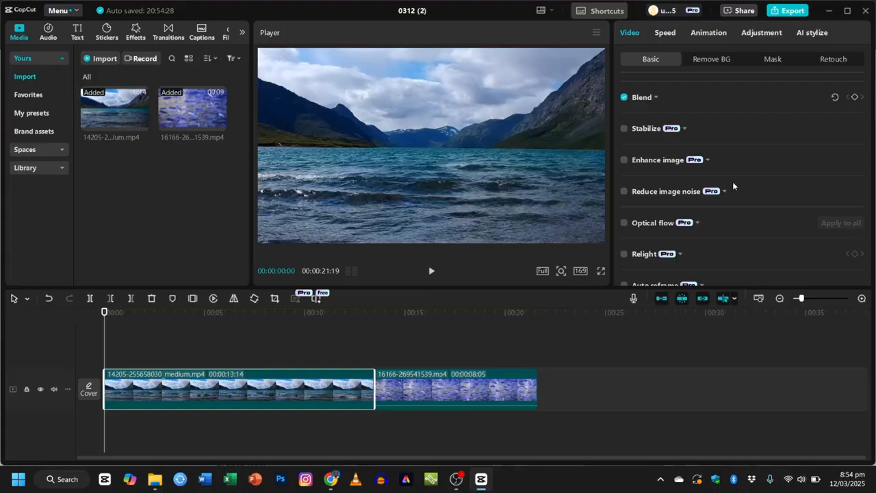
pyautogui.scroll(-3, 732, 181)
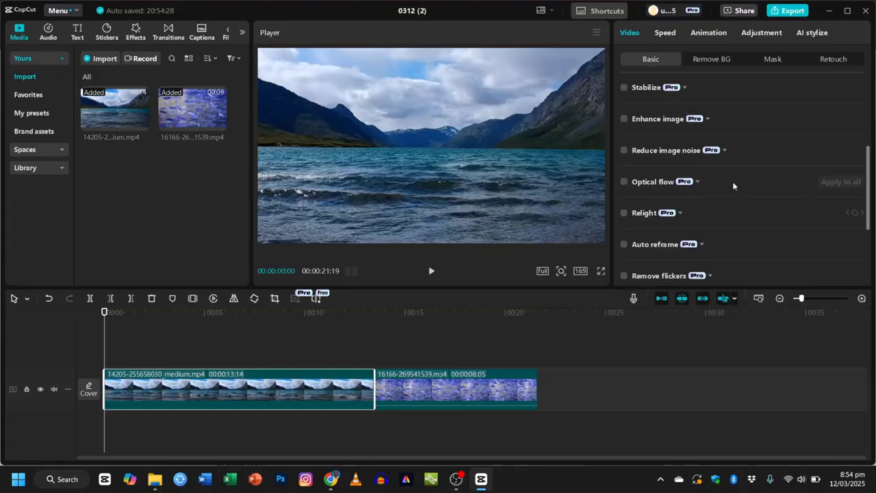
pyautogui.scroll(-3, 732, 183)
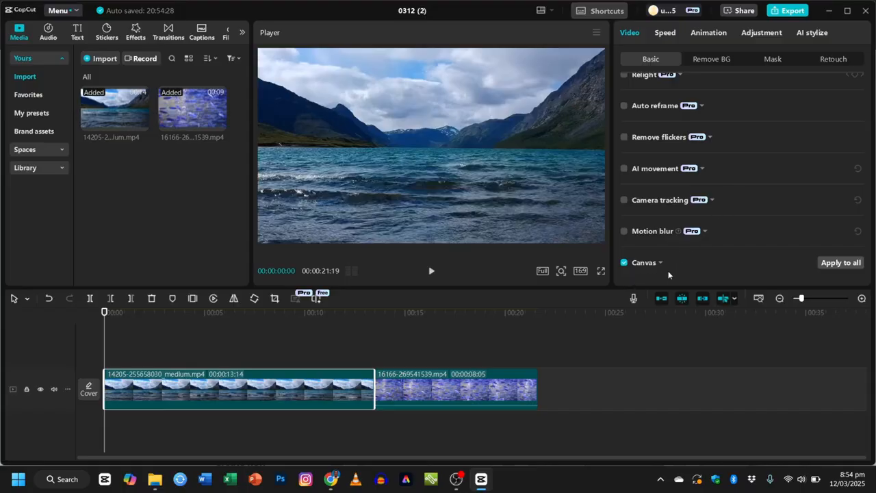
# - Review the lake clip's standard speed, speed curve, transform and entrance animation options, and the trending transitions
pyautogui.click(664, 34)
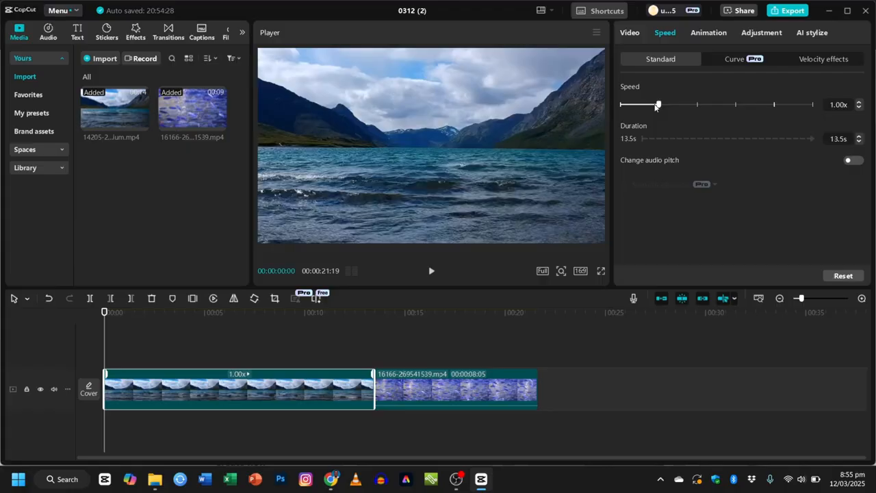
pyautogui.click(738, 59)
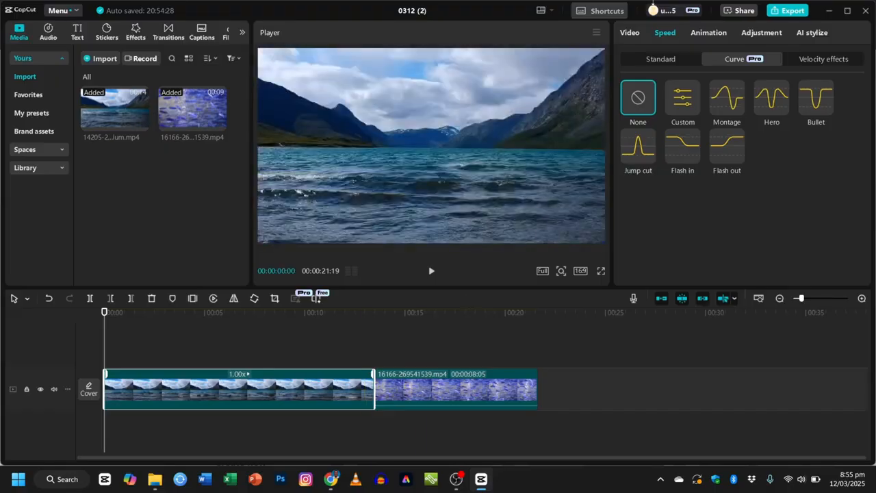
pyautogui.click(630, 33)
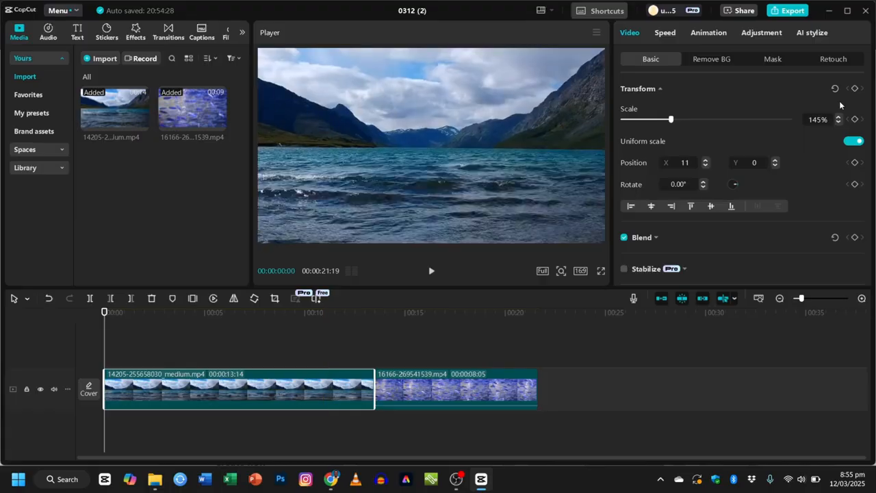
pyautogui.click(710, 34)
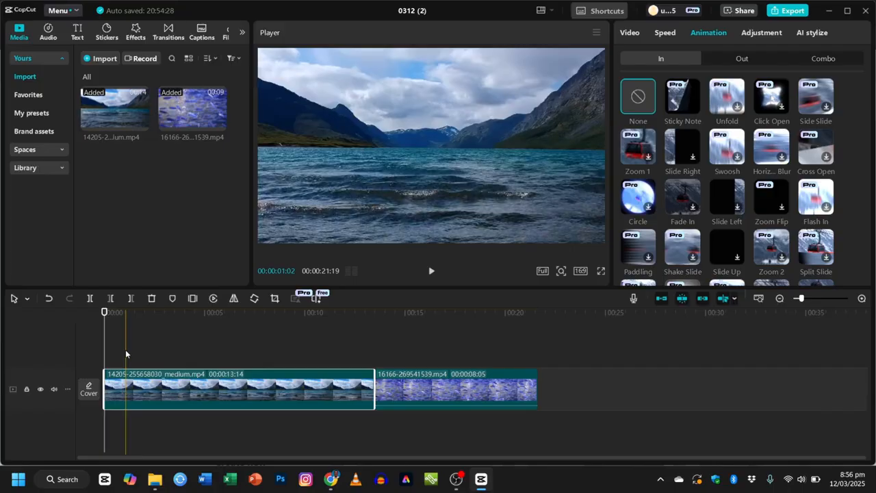
pyautogui.click(169, 34)
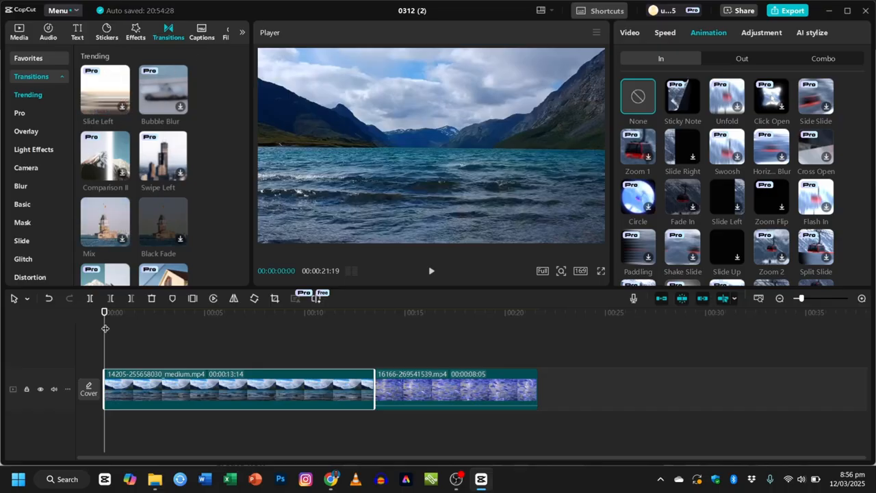
# - Scrub the playhead back and forth between the timeline's start and the cut between the lake and fish clips
pyautogui.moveTo(103, 323); pyautogui.dragTo(371, 362)
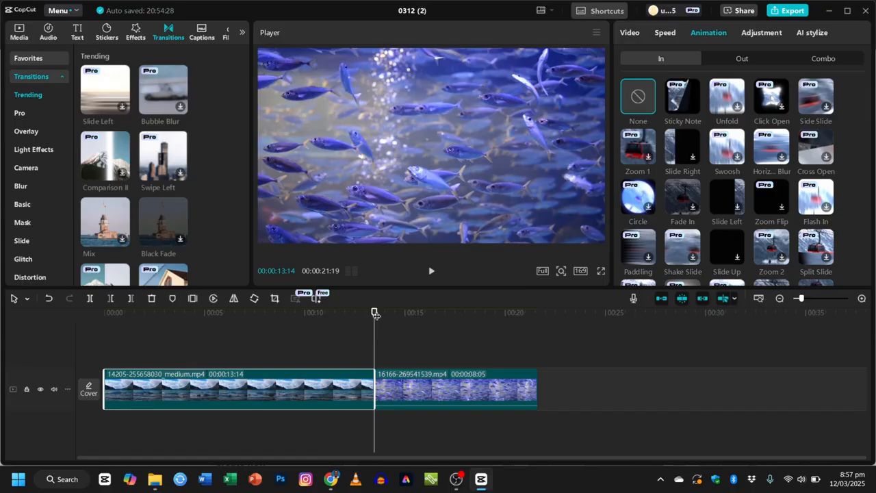
pyautogui.moveTo(375, 316); pyautogui.dragTo(39, 337)
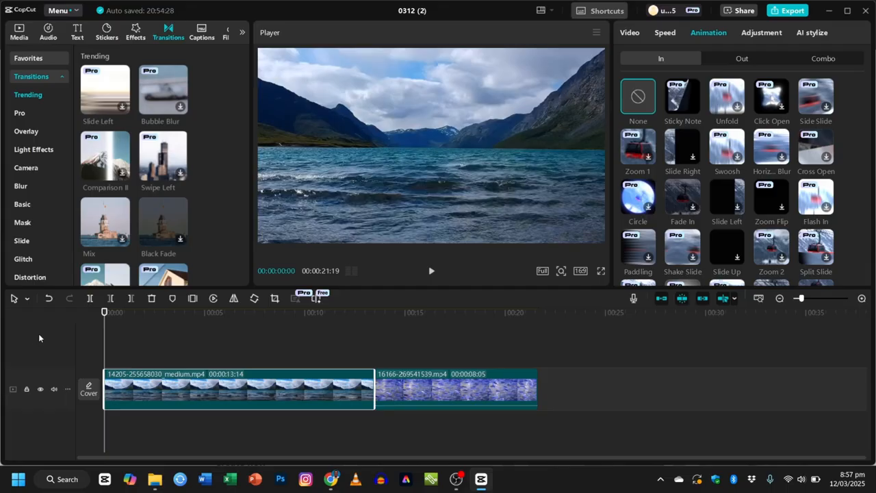
pyautogui.moveTo(104, 315); pyautogui.dragTo(377, 339)
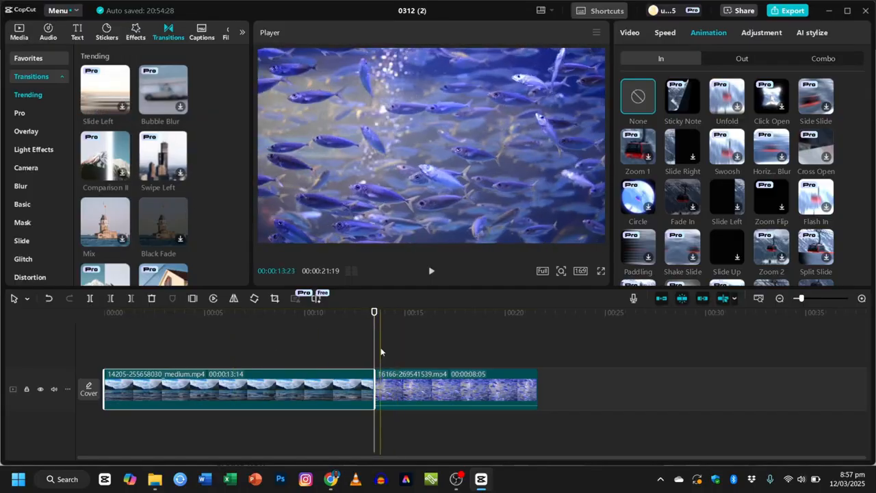
pyautogui.moveTo(374, 324); pyautogui.dragTo(39, 331)
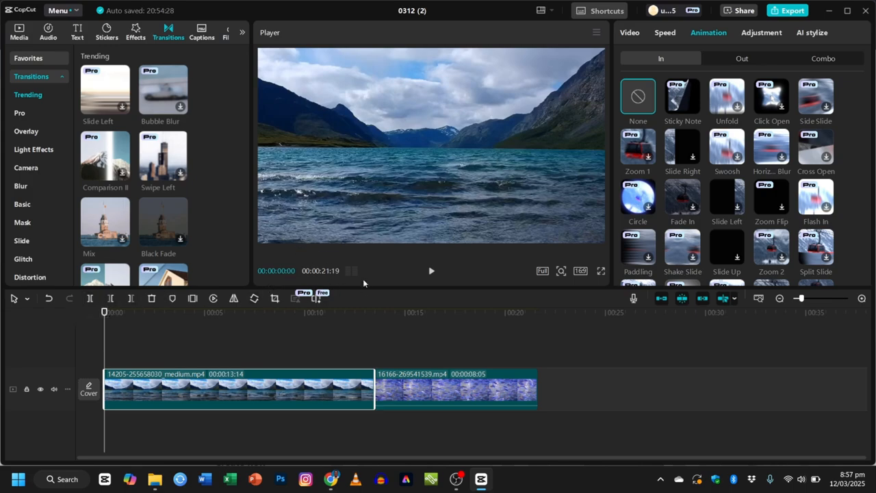
# - Split the lake clip at 00:00:04:01
pyautogui.click(92, 299)
pyautogui.moveTo(104, 315); pyautogui.dragTo(185, 336)
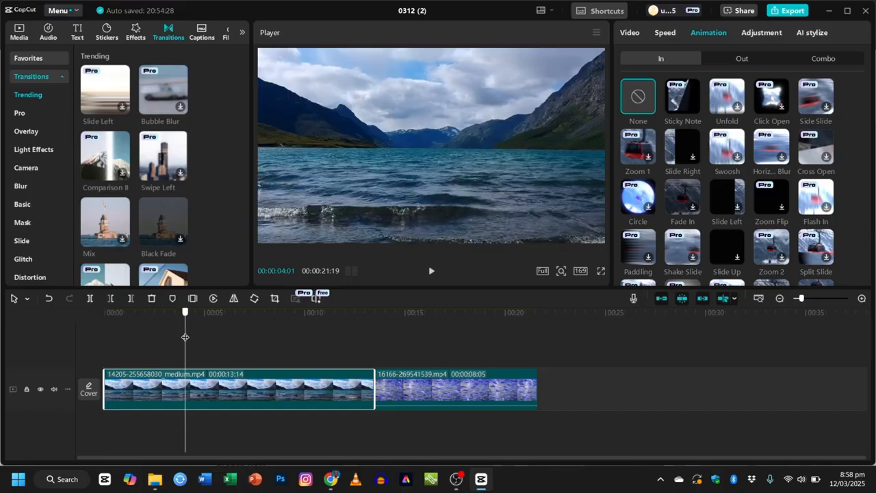
pyautogui.click(90, 299)
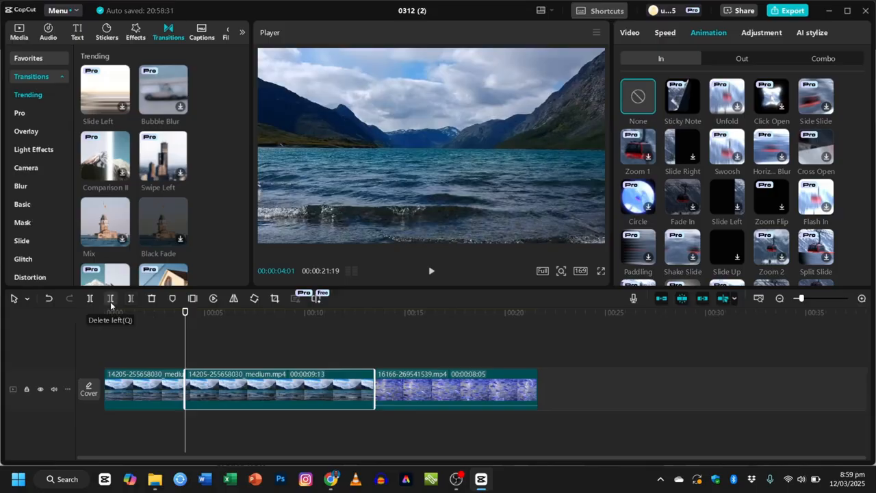
# - Delete the first segment of the split lake clip and return the playhead to the timeline's start
pyautogui.click(170, 391)
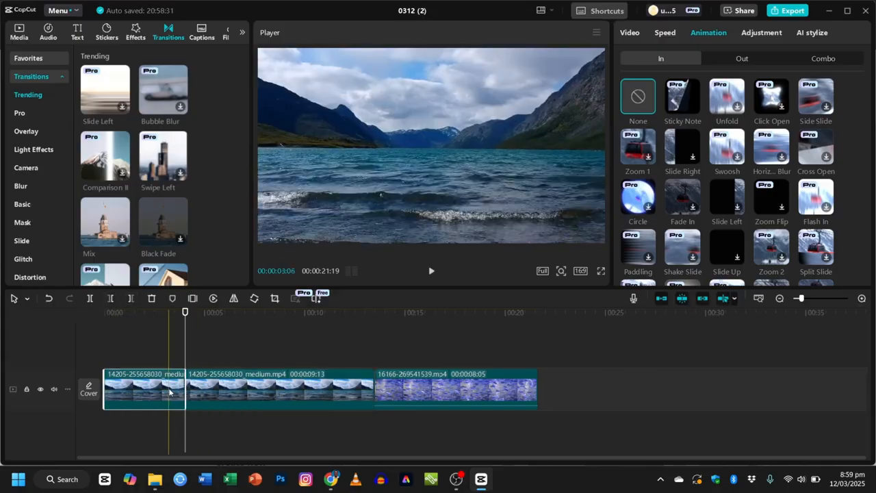
pyautogui.press('Delete')
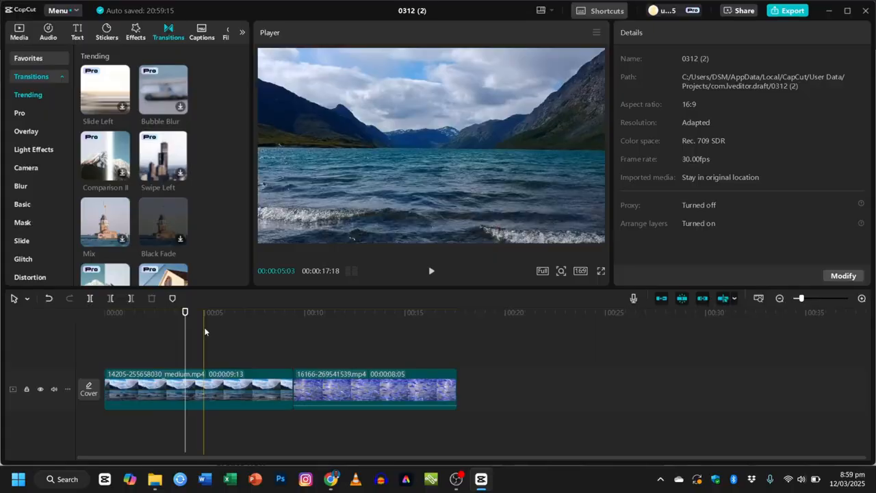
pyautogui.click(82, 331)
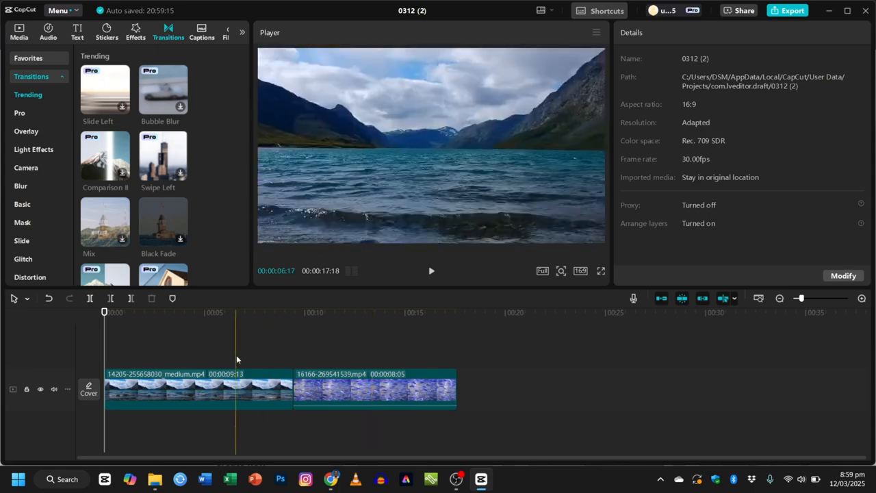
# - Open the export settings, check the name and watermark options, and set the video resolution to 1080P
pyautogui.click(788, 10)
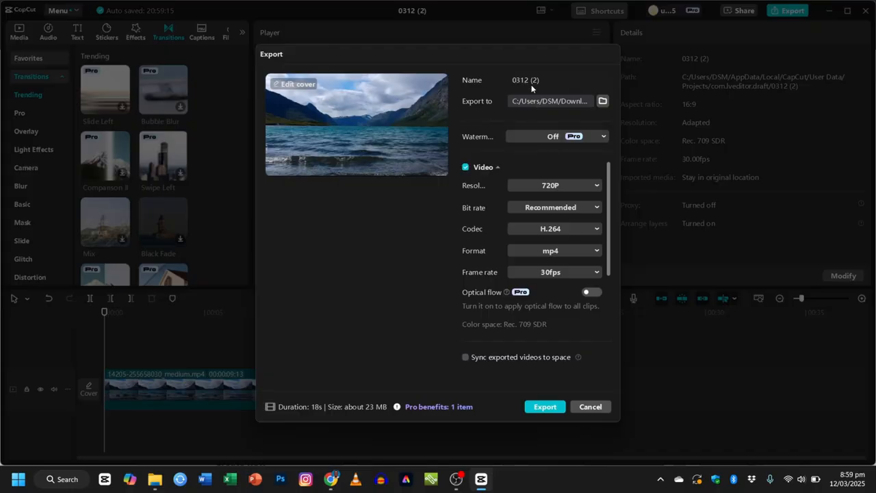
pyautogui.click(525, 81)
pyautogui.click(604, 138)
pyautogui.click(602, 115)
pyautogui.click(579, 186)
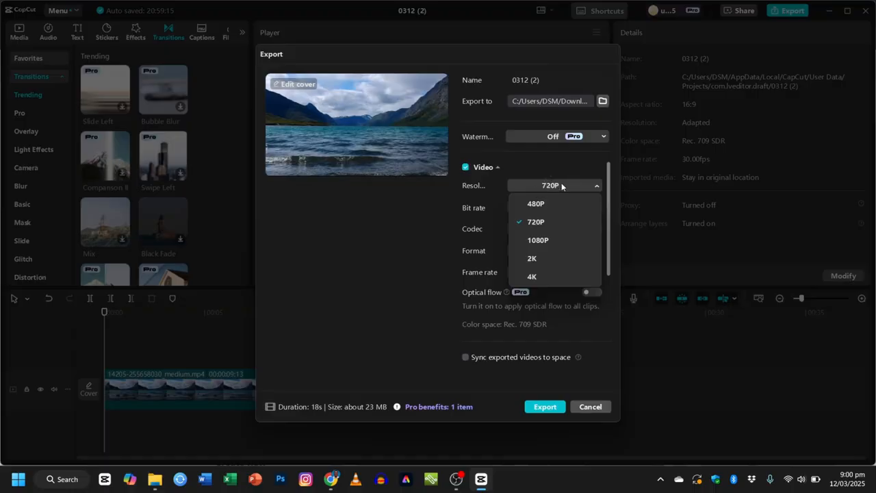
pyautogui.click(546, 240)
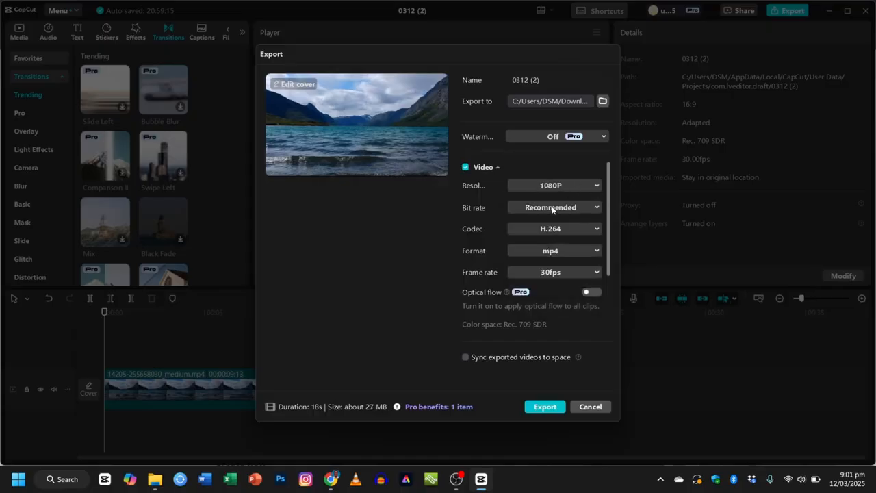
# - Keep the export's bit rate at Recommended, its codec at H.264 and its format at mp4
pyautogui.click(552, 209)
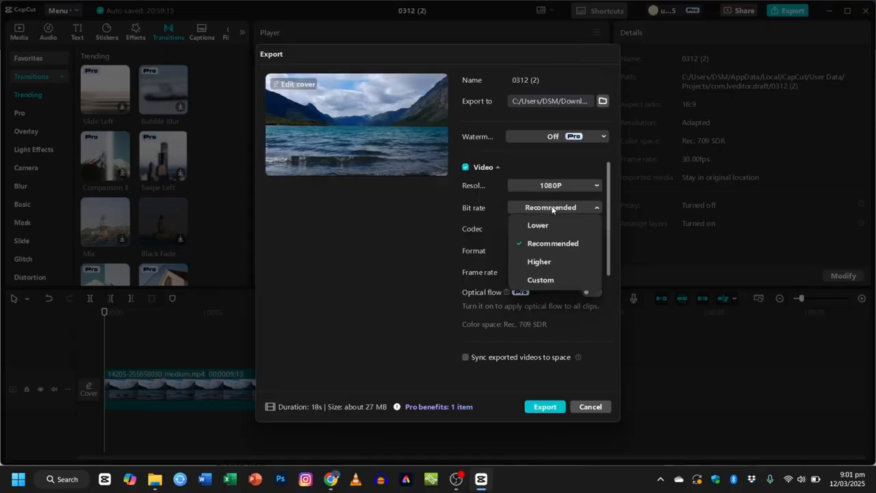
pyautogui.click(551, 245)
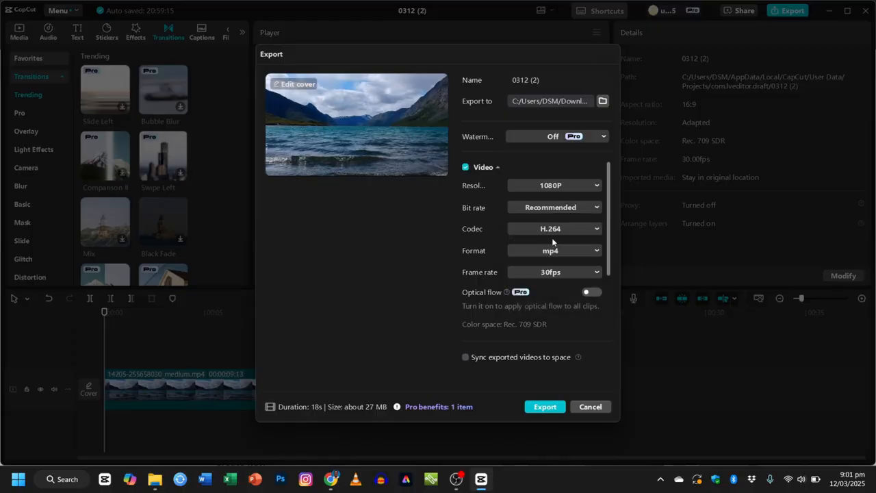
pyautogui.click(596, 231)
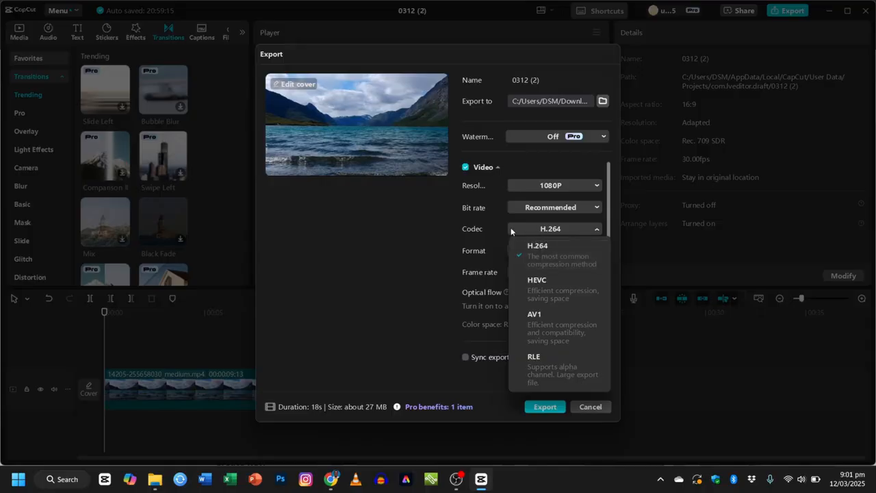
pyautogui.click(482, 230)
pyautogui.click(550, 251)
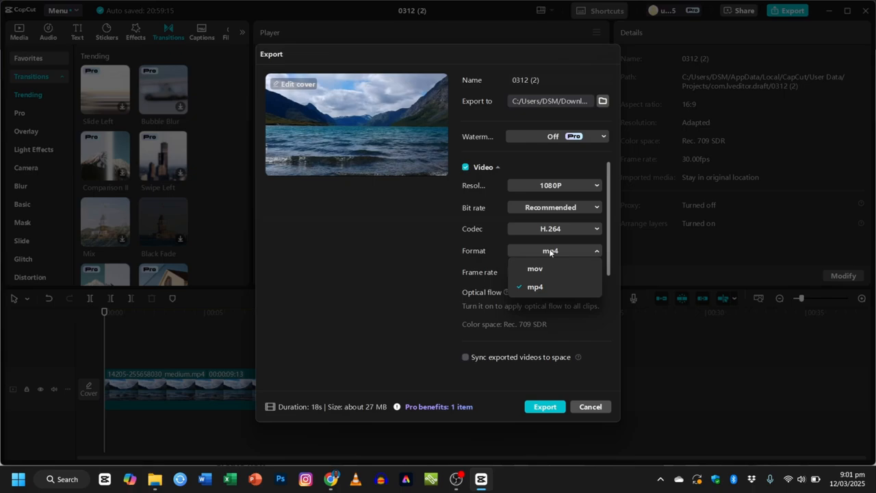
pyautogui.click(537, 286)
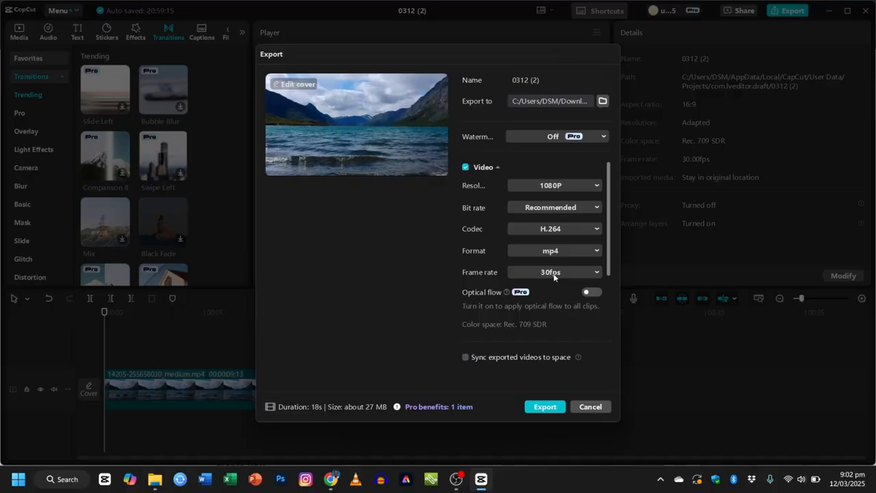
# - Keep the frame rate at 30fps and start exporting the video
pyautogui.click(554, 274)
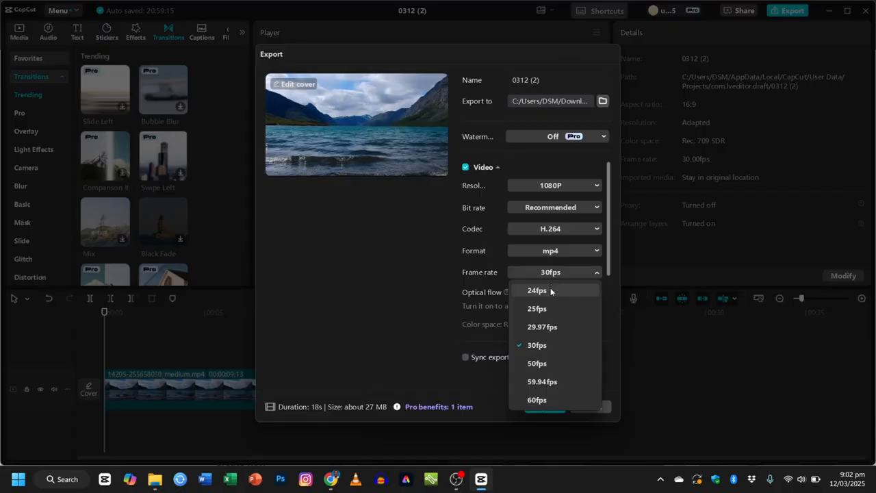
pyautogui.click(391, 292)
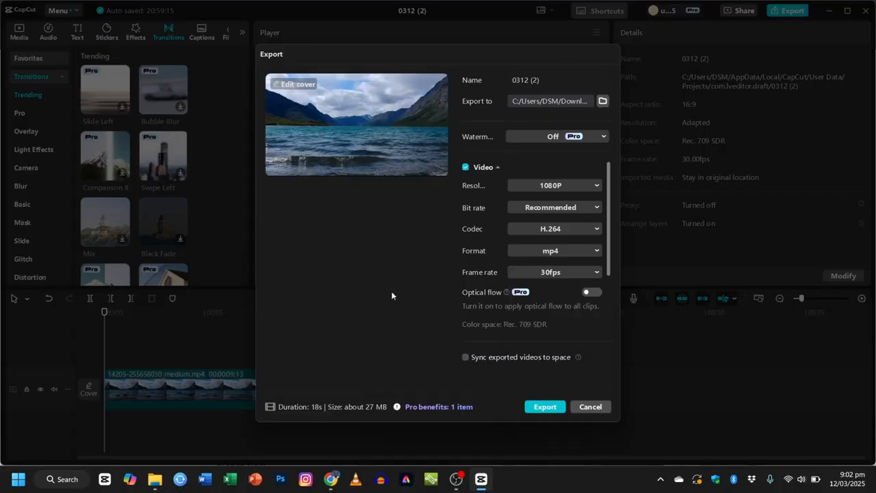
pyautogui.click(546, 407)
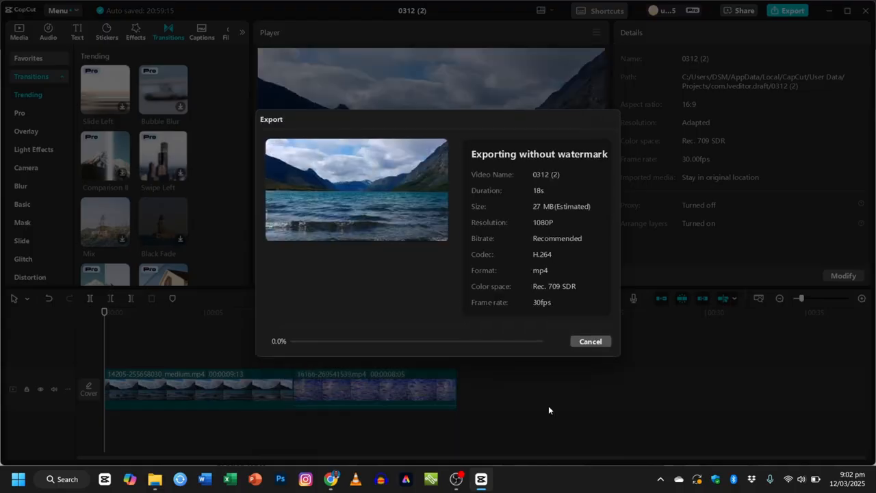